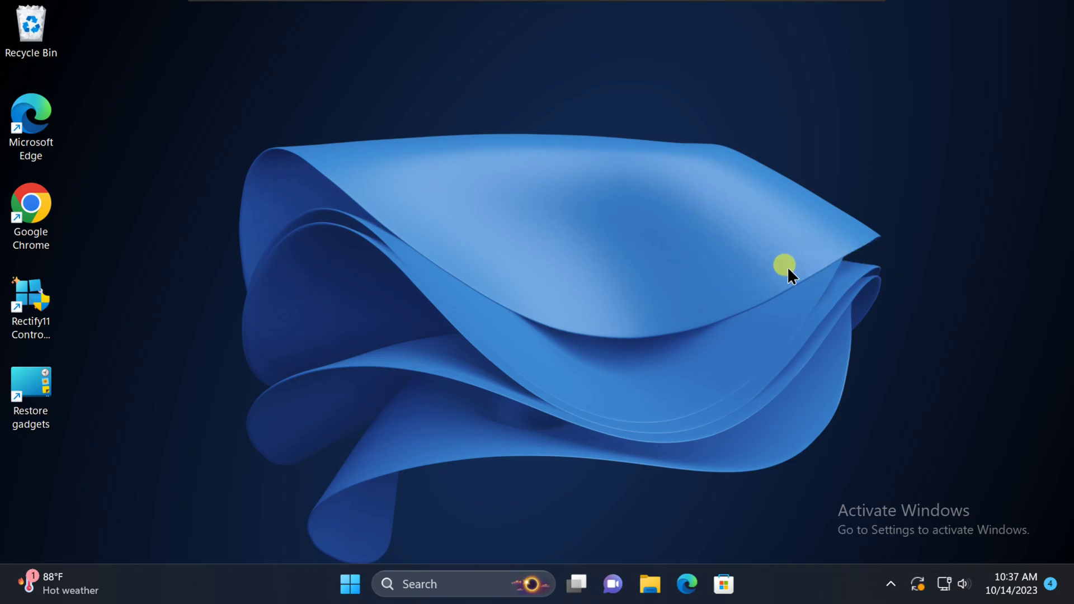
Launch Registry Editor from Windows Search and approve the User Account Control prompt
left_click(457, 583)
type("re")
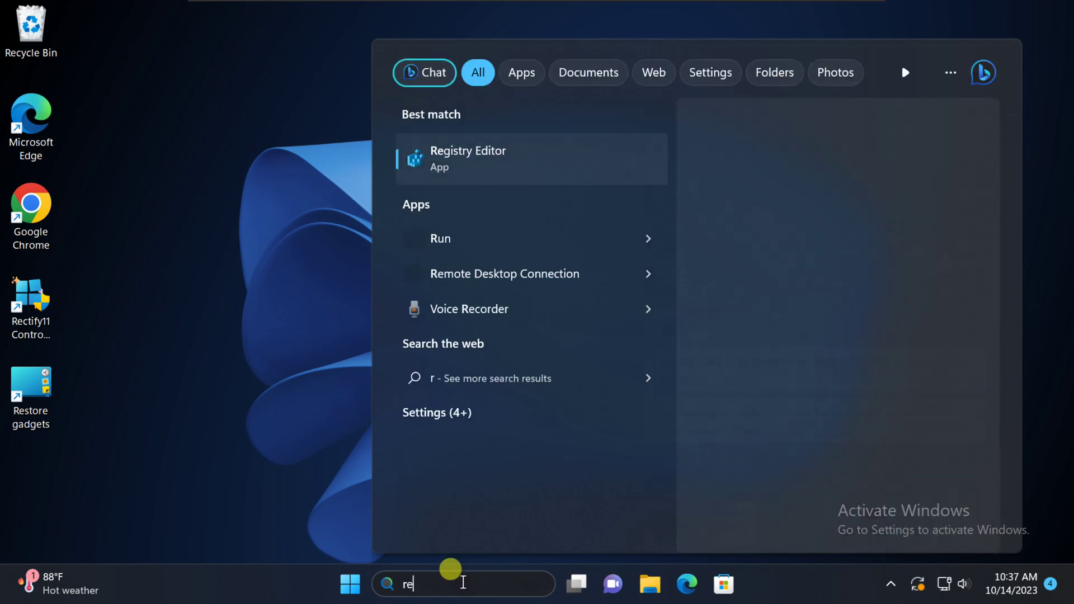
type("gedit")
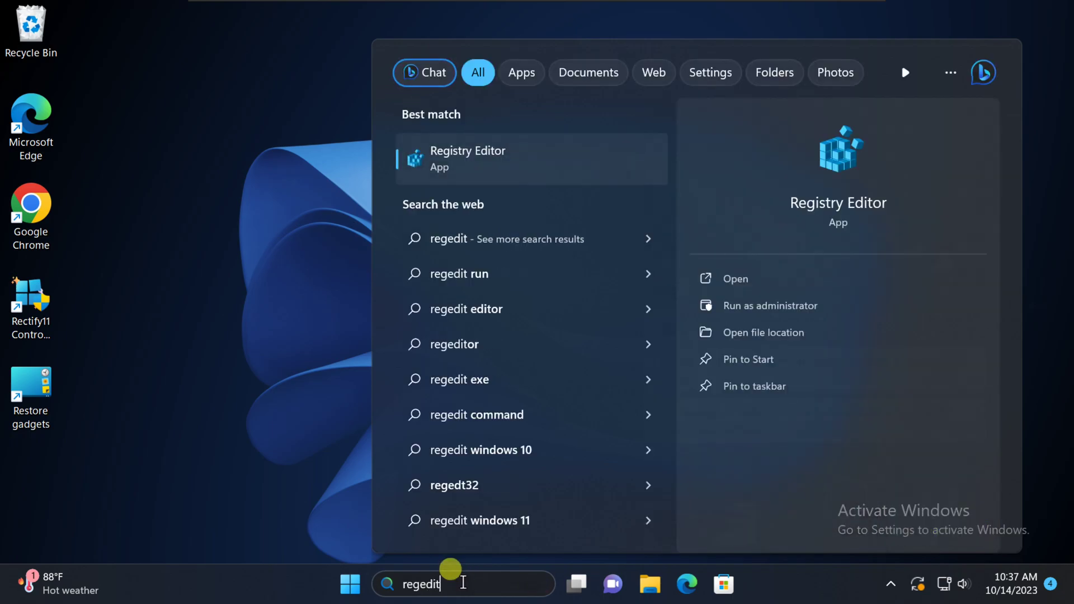
left_click(491, 160)
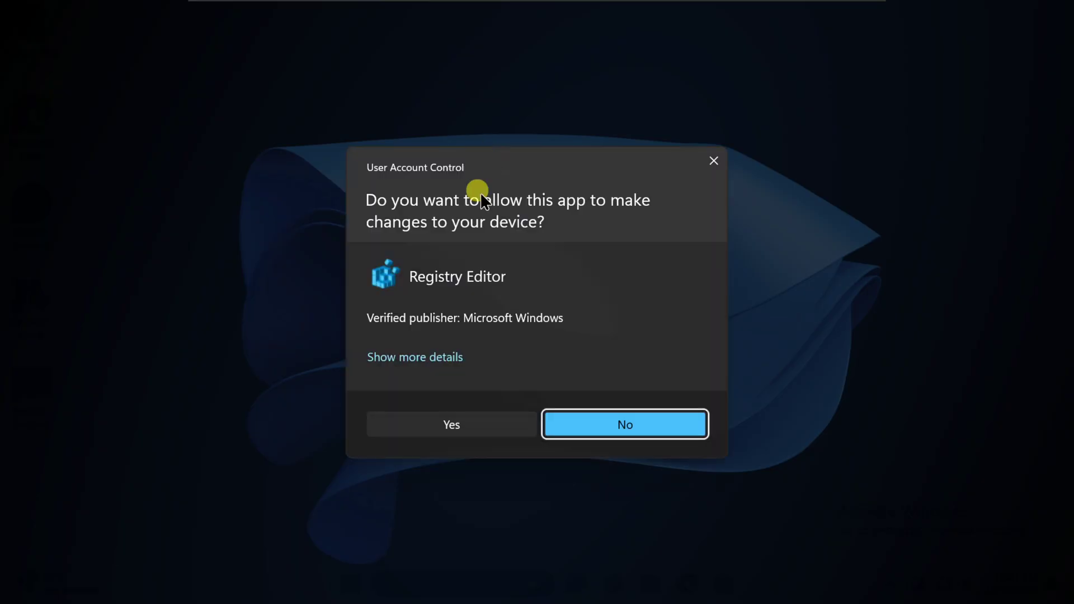
left_click(446, 418)
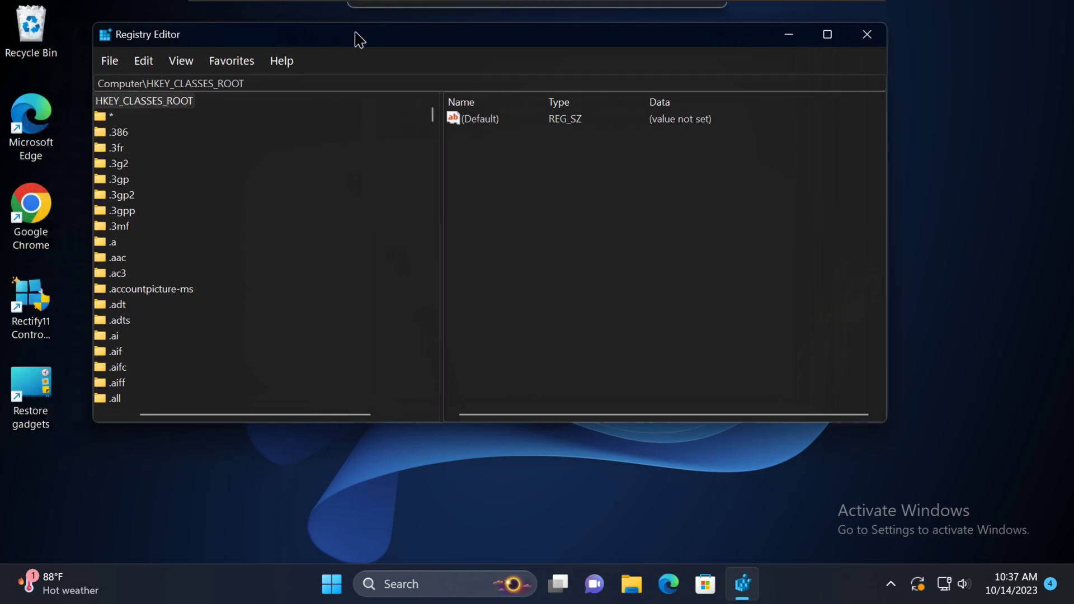
left_click_drag(288, 45, 397, 44)
Reposition the window and collapse HKEY_CLASSES_ROOT so Computer shows its five root hives
left_click_drag(275, 413, 185, 413)
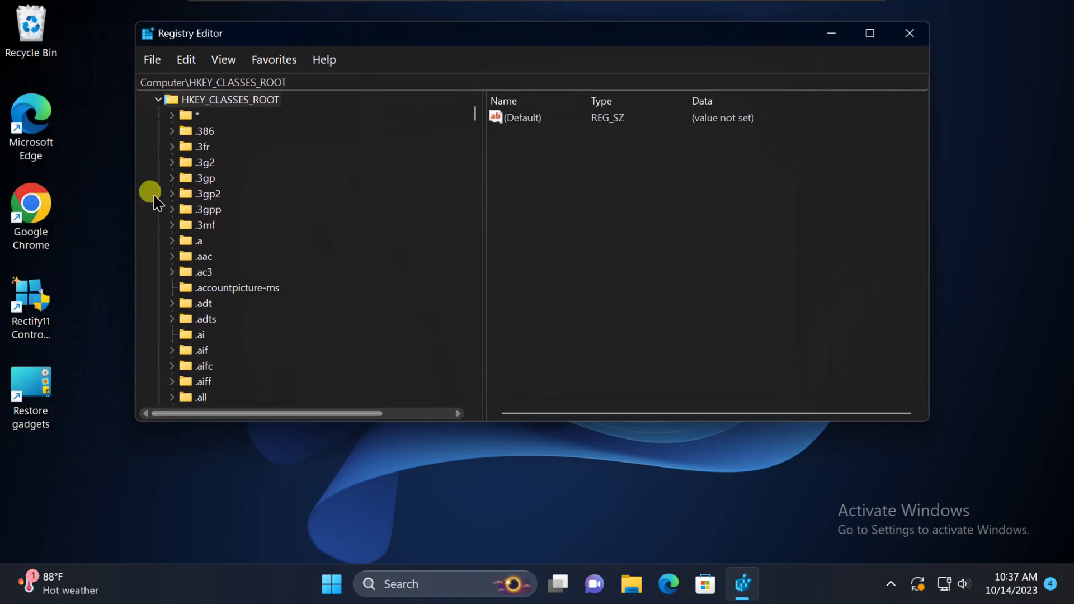
left_click(158, 99)
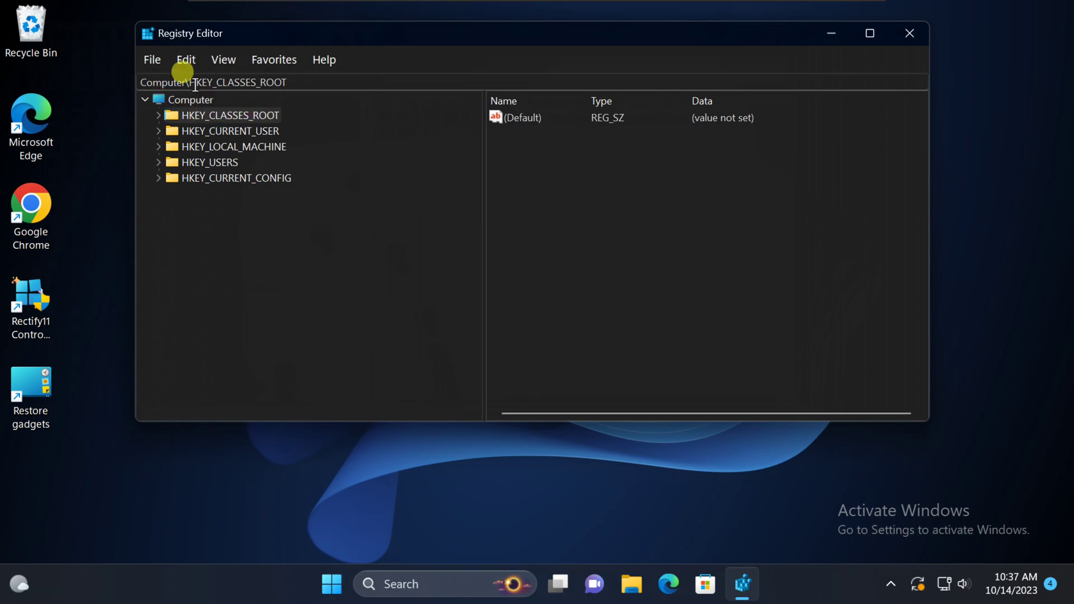
Export the HKEY_CLASSES_ROOT branch to Documents as a .reg backup named 'back'
left_click(153, 56)
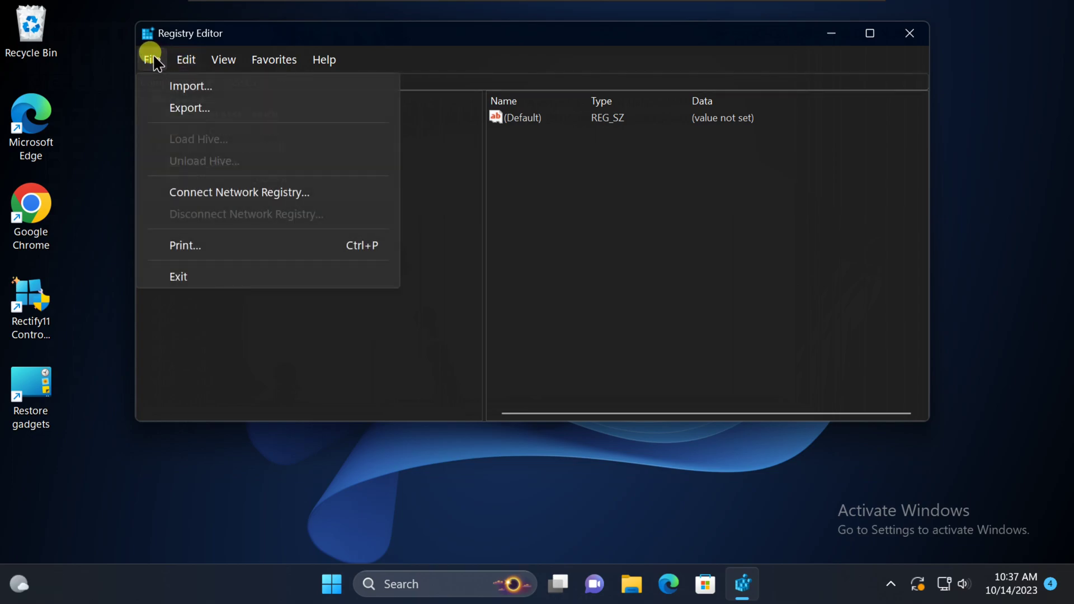
left_click(189, 108)
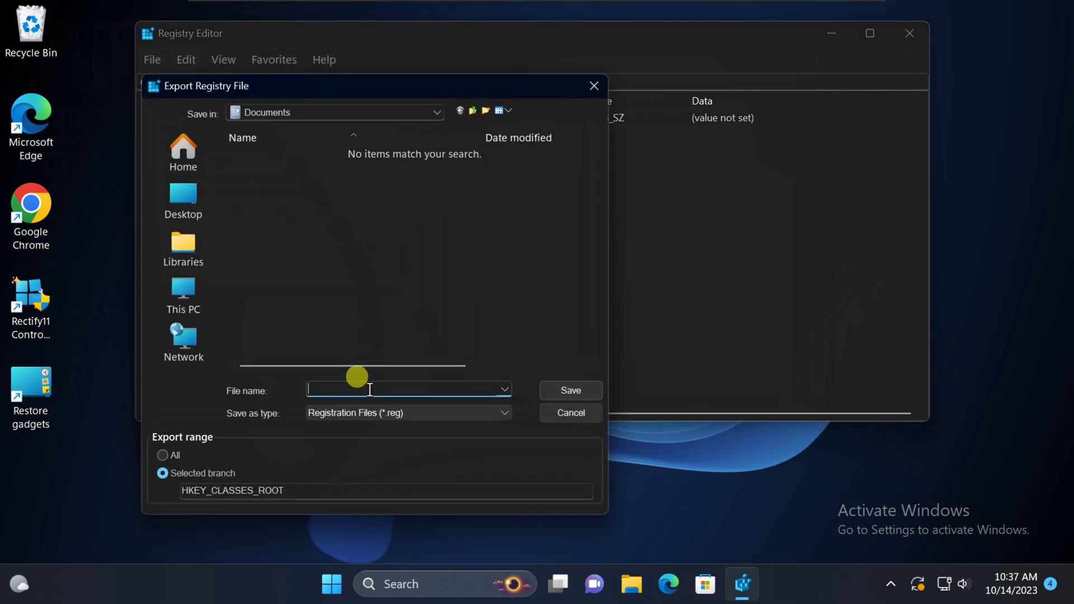
type("bac")
type("k")
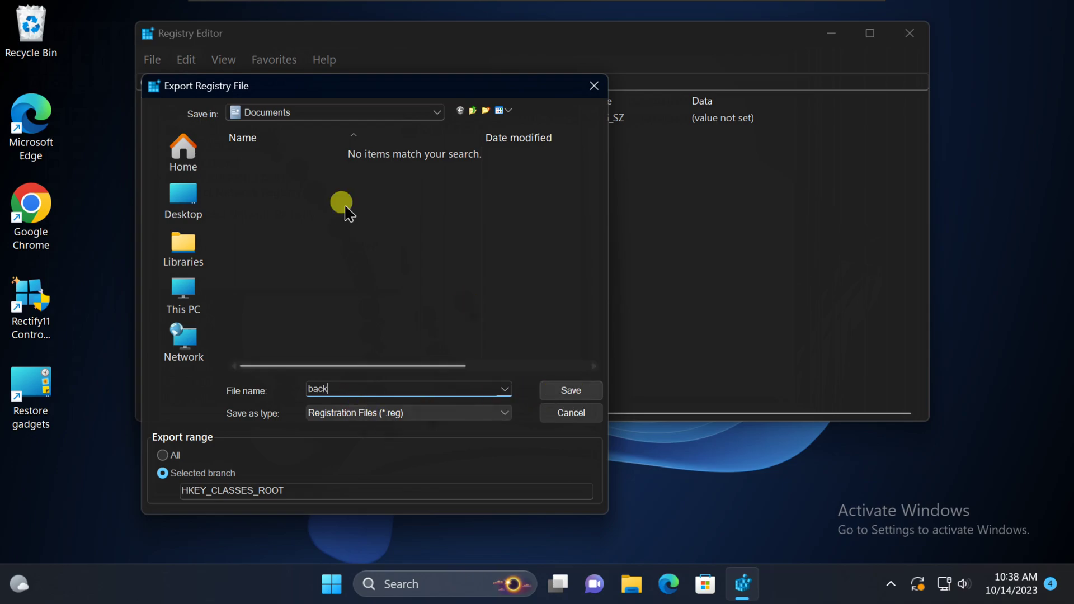
left_click(572, 390)
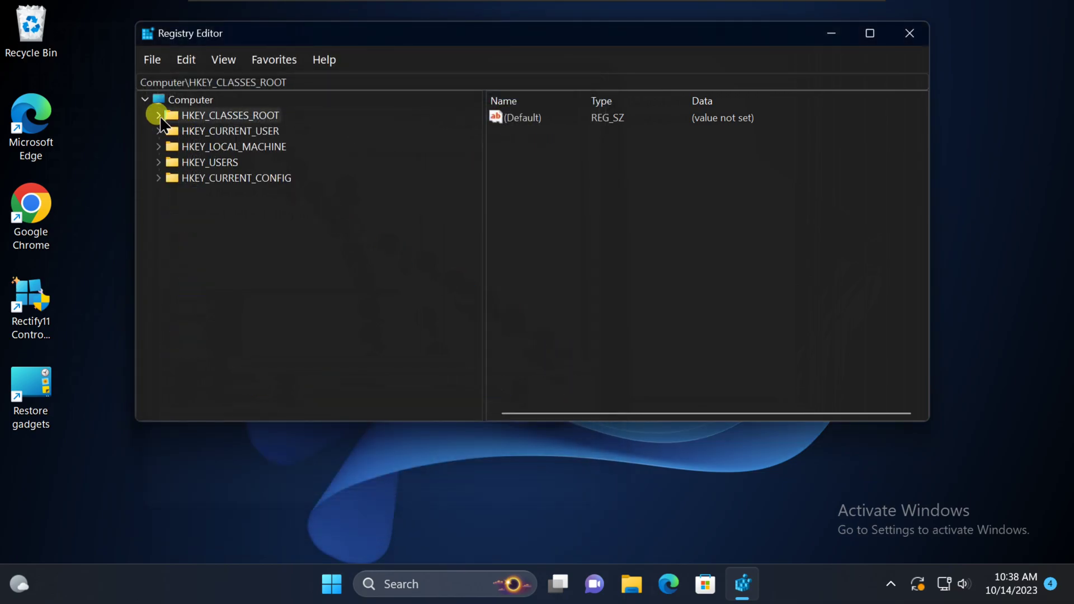
left_click(152, 56)
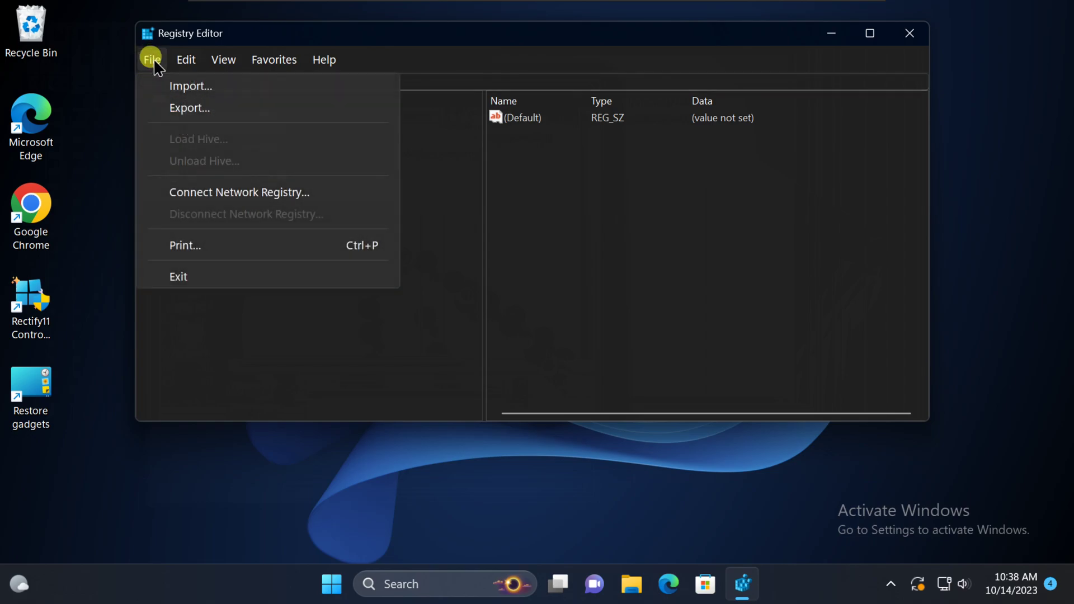
left_click(198, 85)
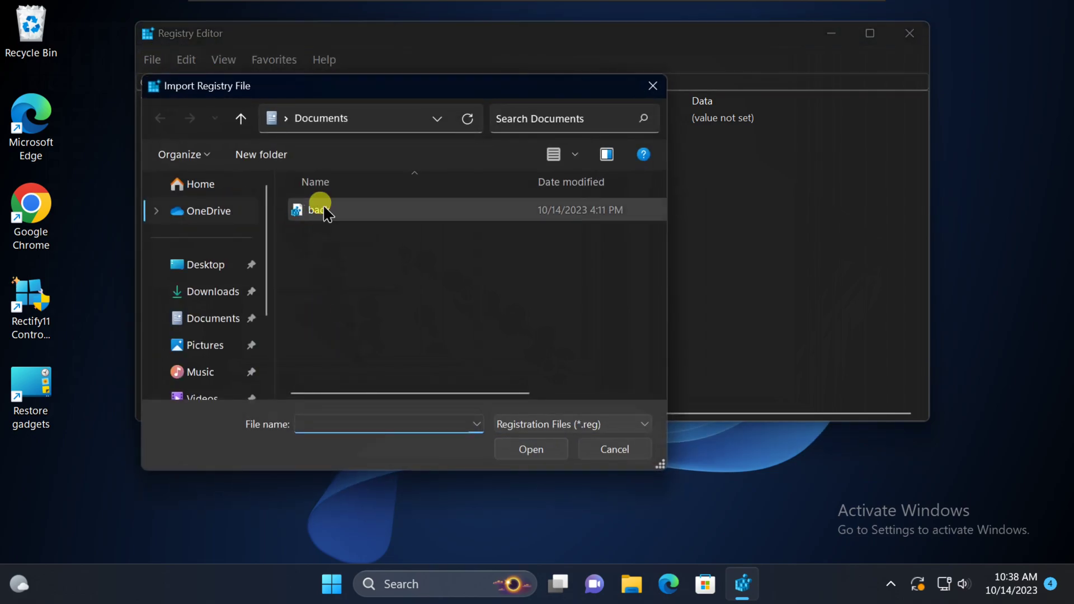
left_click(598, 446)
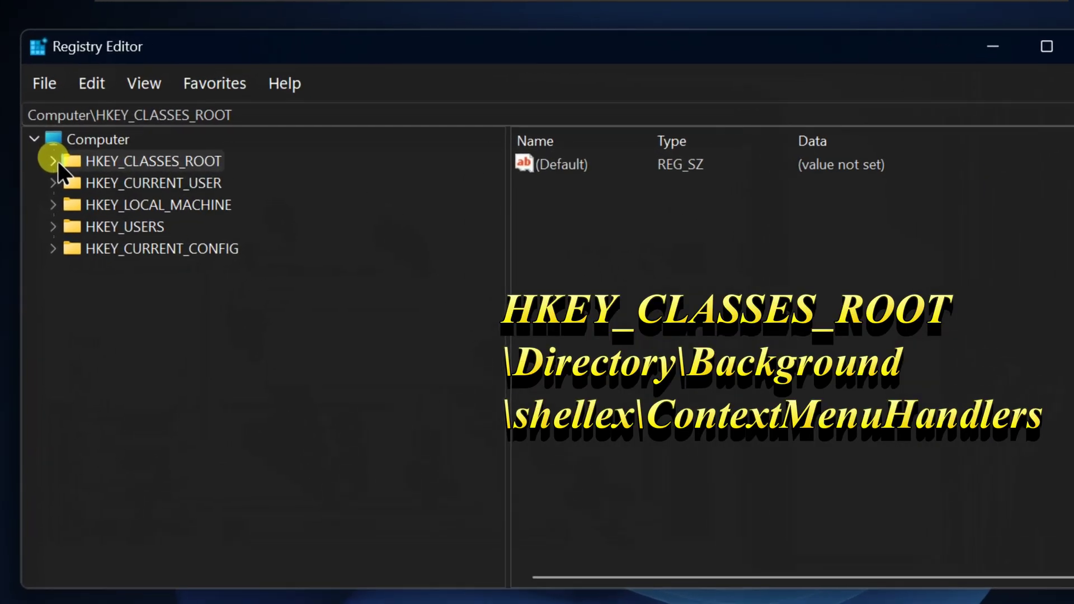
Navigate down HKEY_CLASSES_ROOT through Directory and Background to the shellex key
left_click(53, 162)
scroll(123, 306, "down", 10)
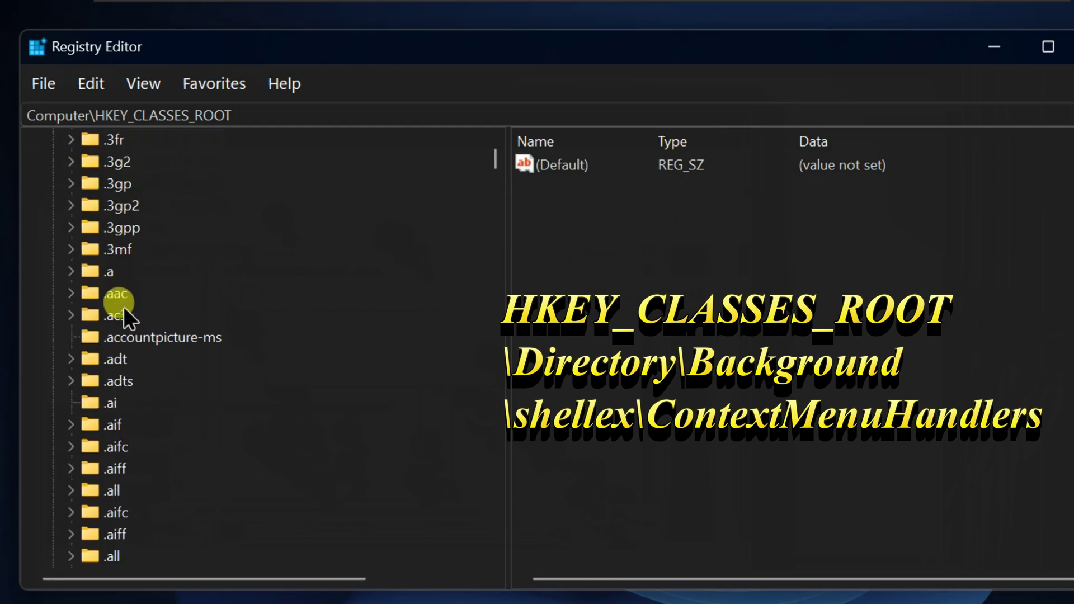
scroll(137, 391, "down", 10)
left_click_drag(496, 163, 496, 264)
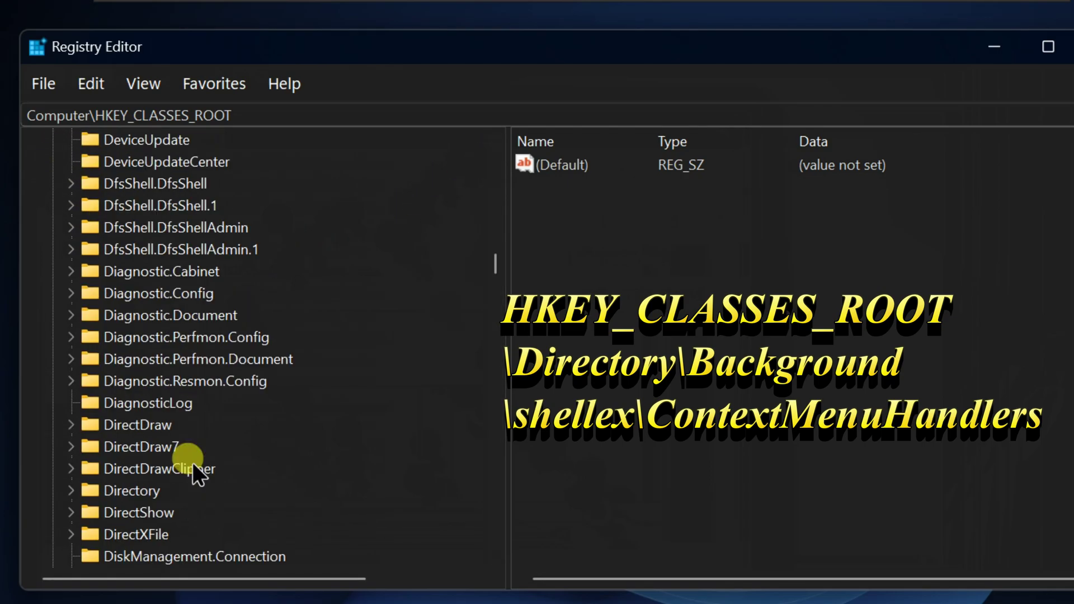
scroll(192, 462, "down", 1)
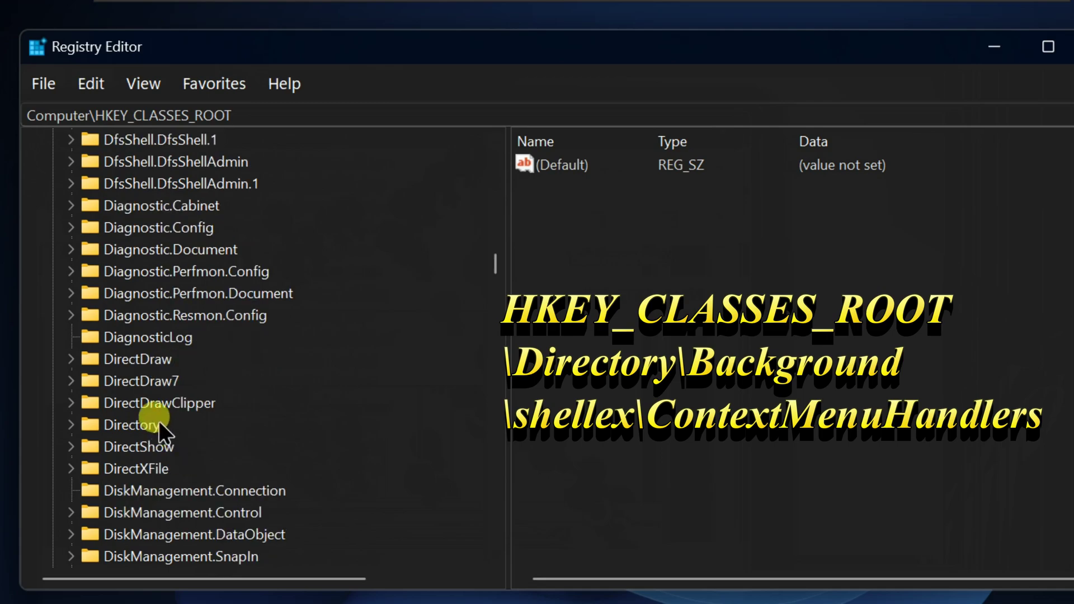
scroll(152, 416, "down", 1)
scroll(201, 366, "down", 1)
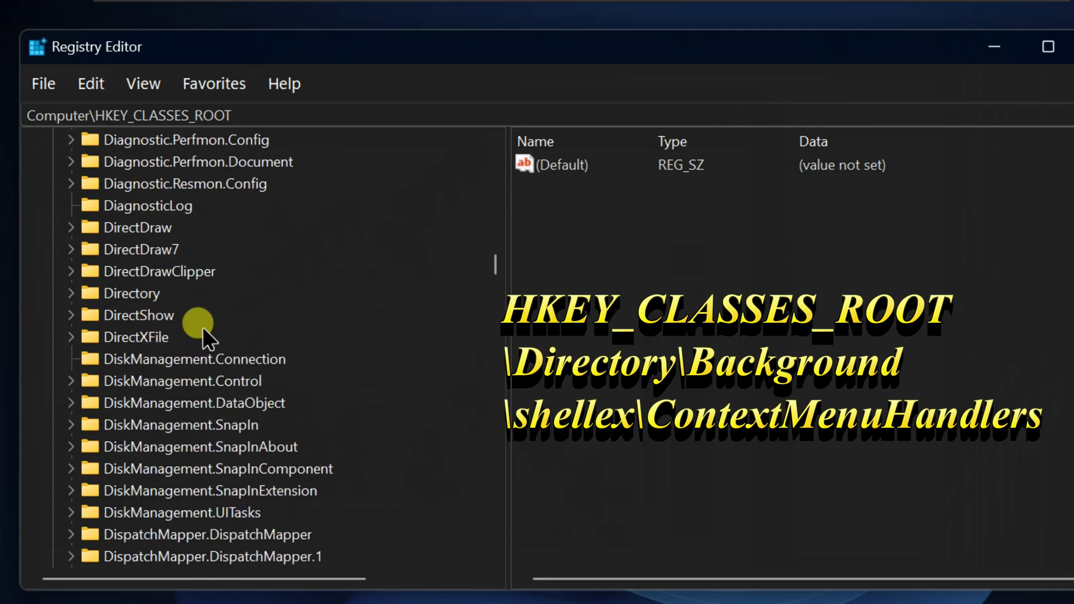
left_click(135, 293)
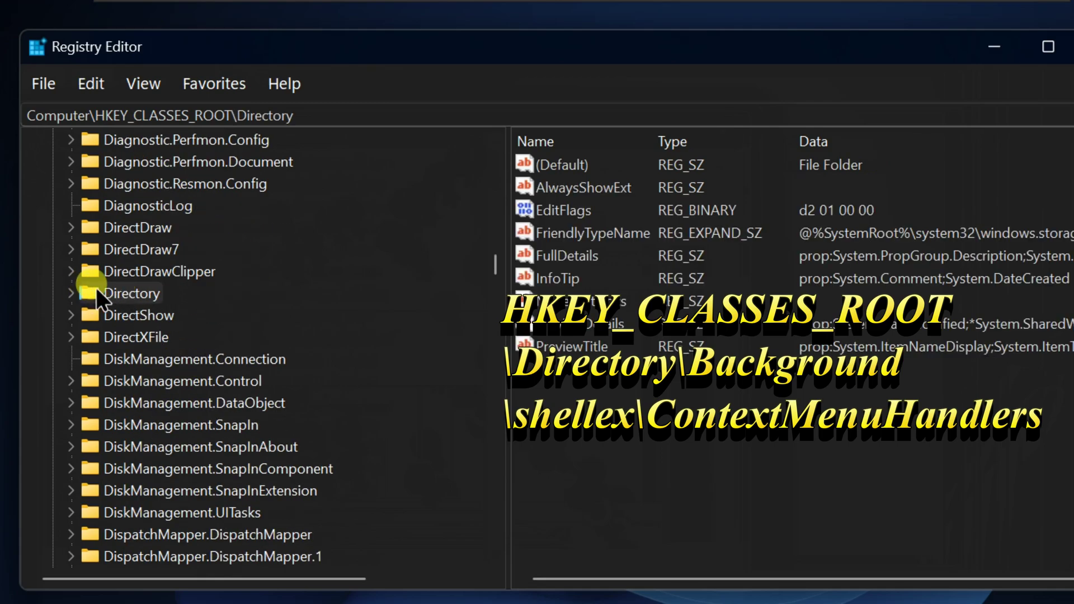
left_click(72, 291)
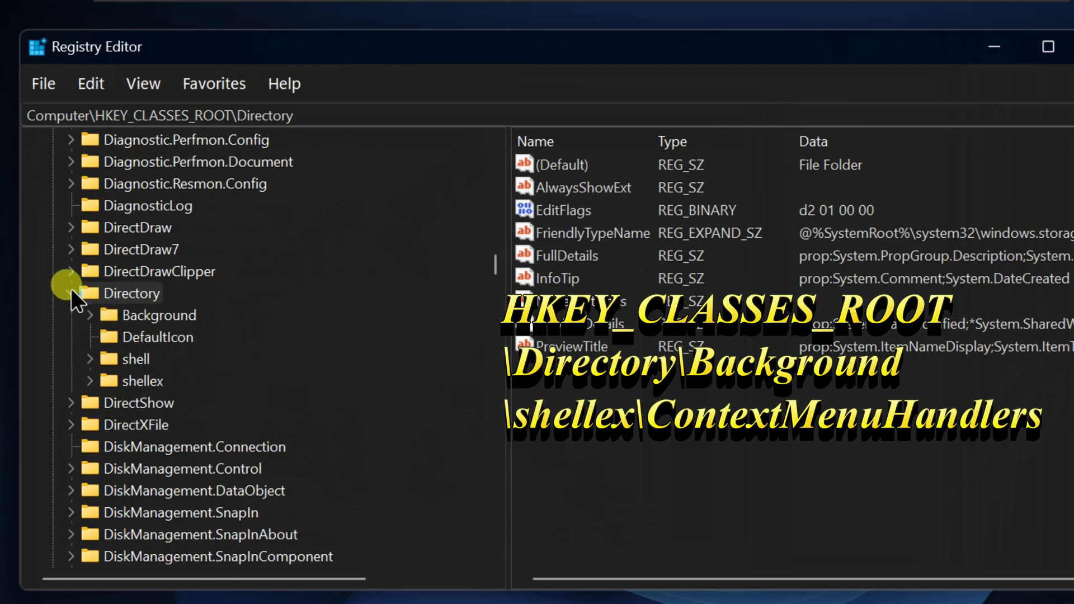
left_click(151, 315)
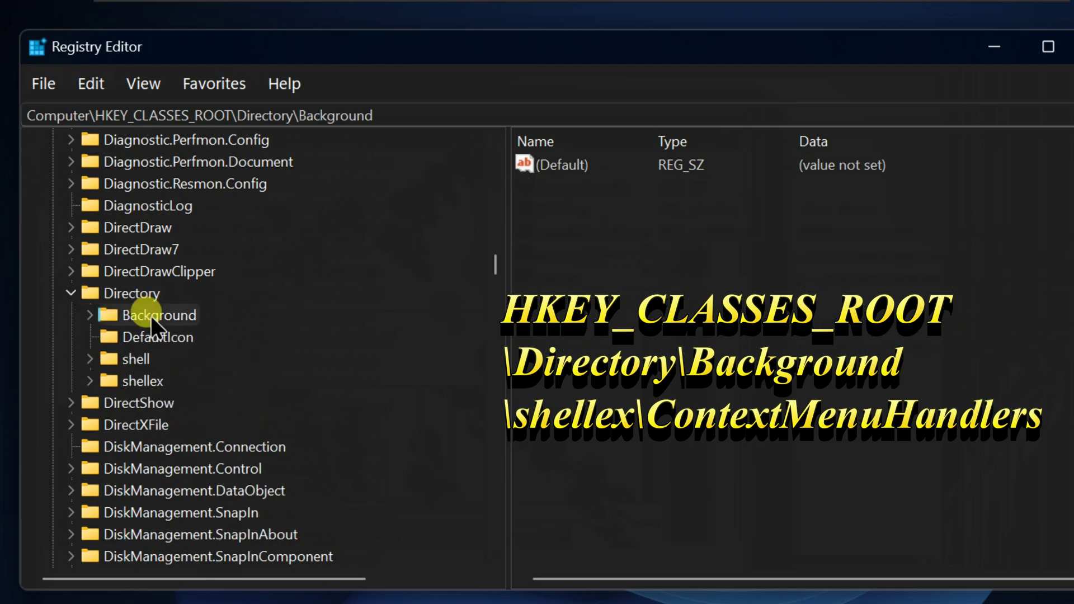
left_click(94, 315)
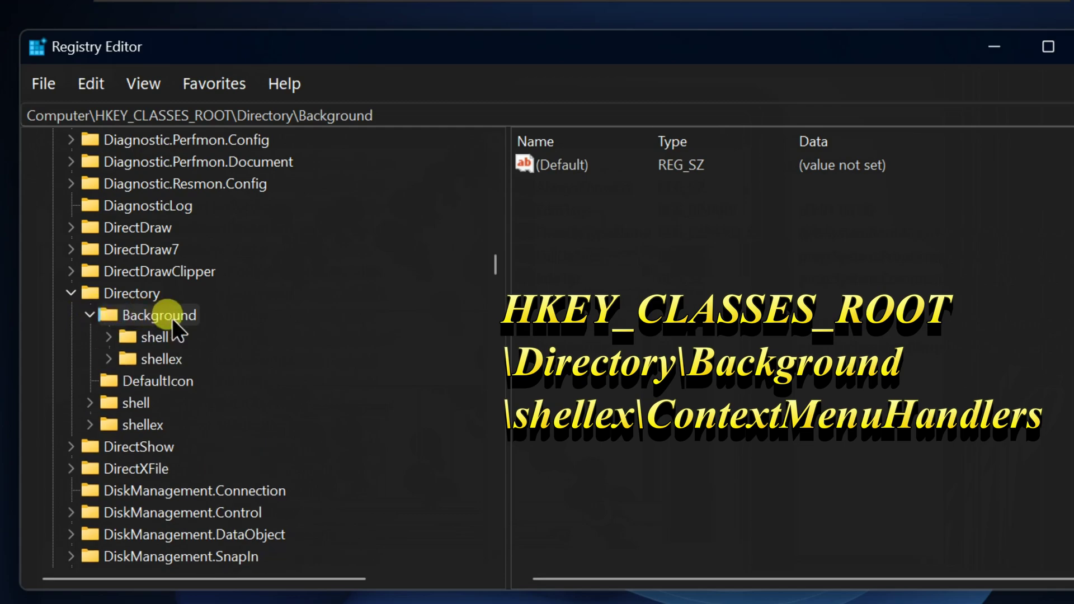
left_click(154, 355)
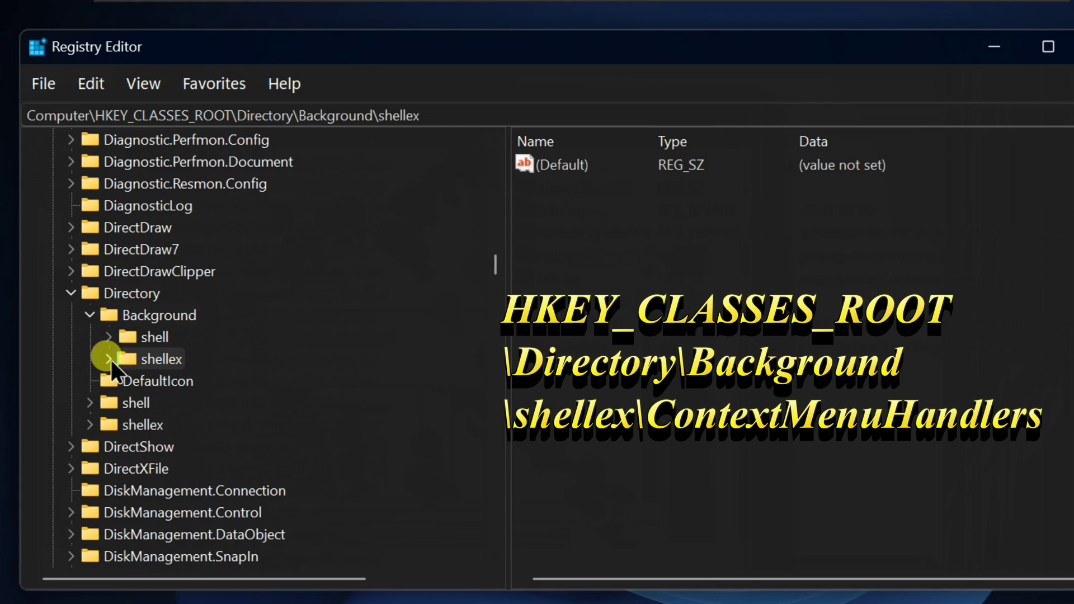
Expand shellex\ContextMenuHandlers and select the igfxcui handler to show its default CLSID value
left_click(109, 360)
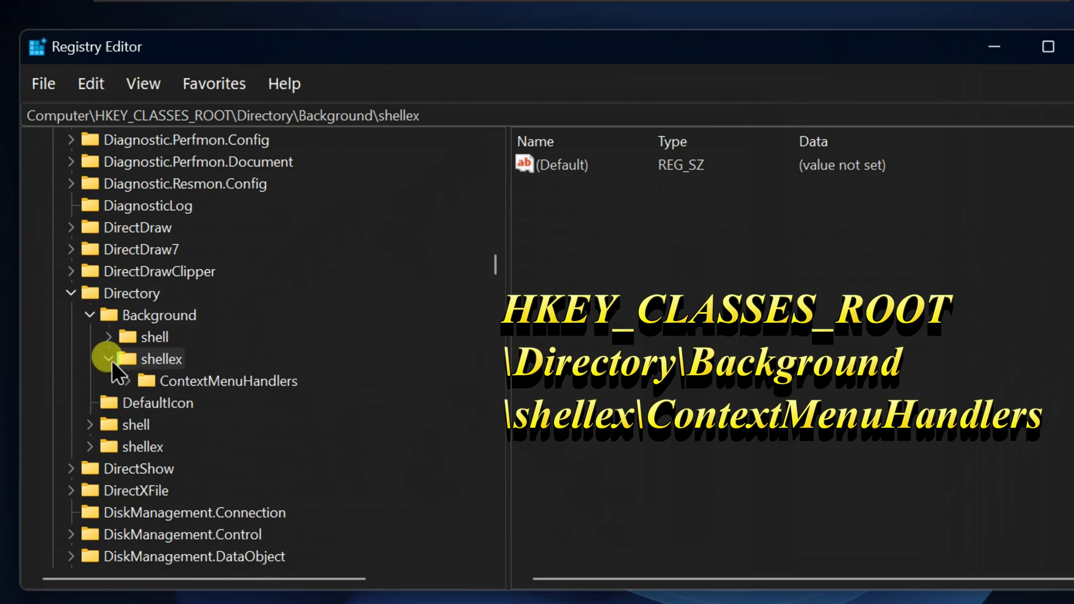
left_click(206, 381)
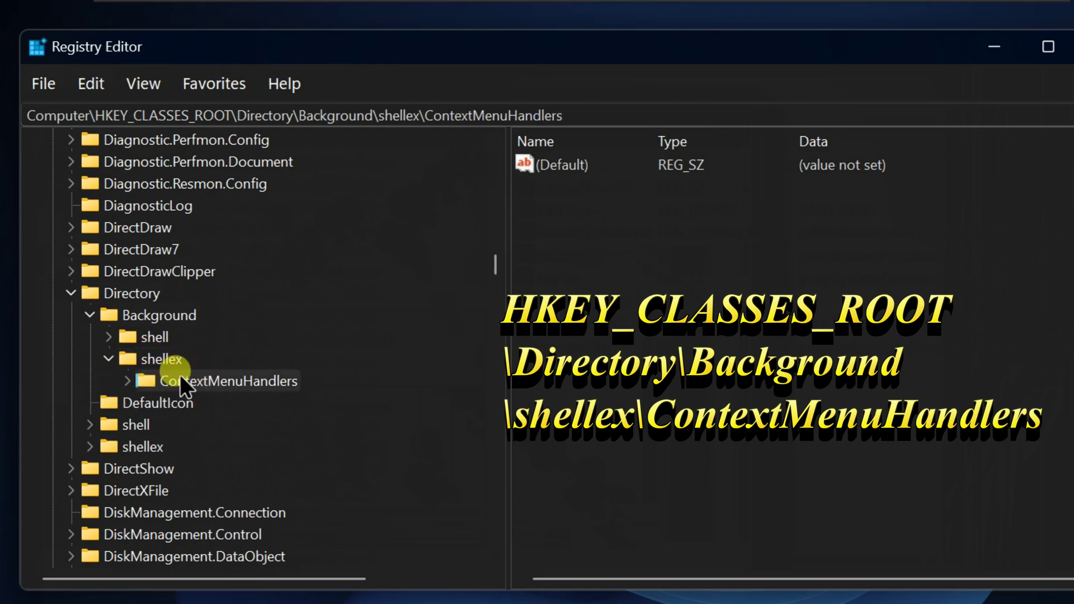
left_click(129, 379)
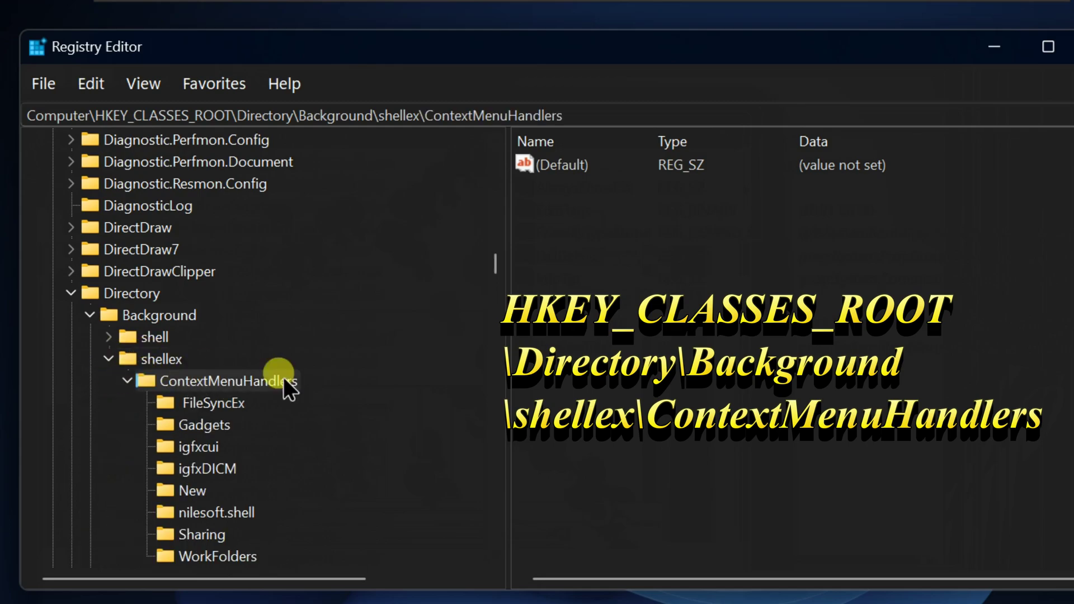
scroll(438, 324, "down", 1)
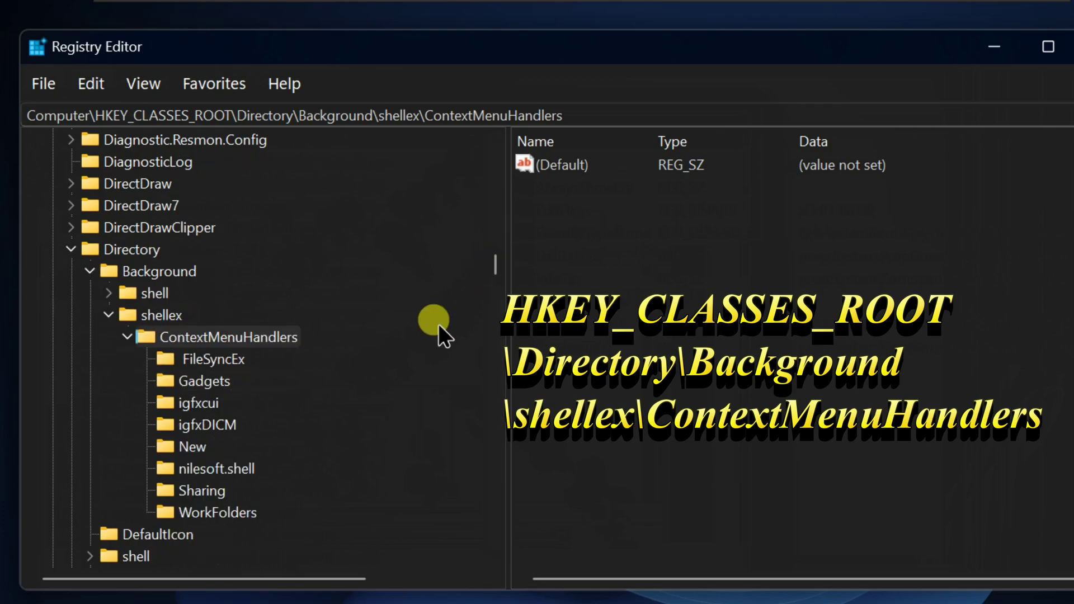
scroll(438, 324, "down", 2)
scroll(438, 324, "up", 1)
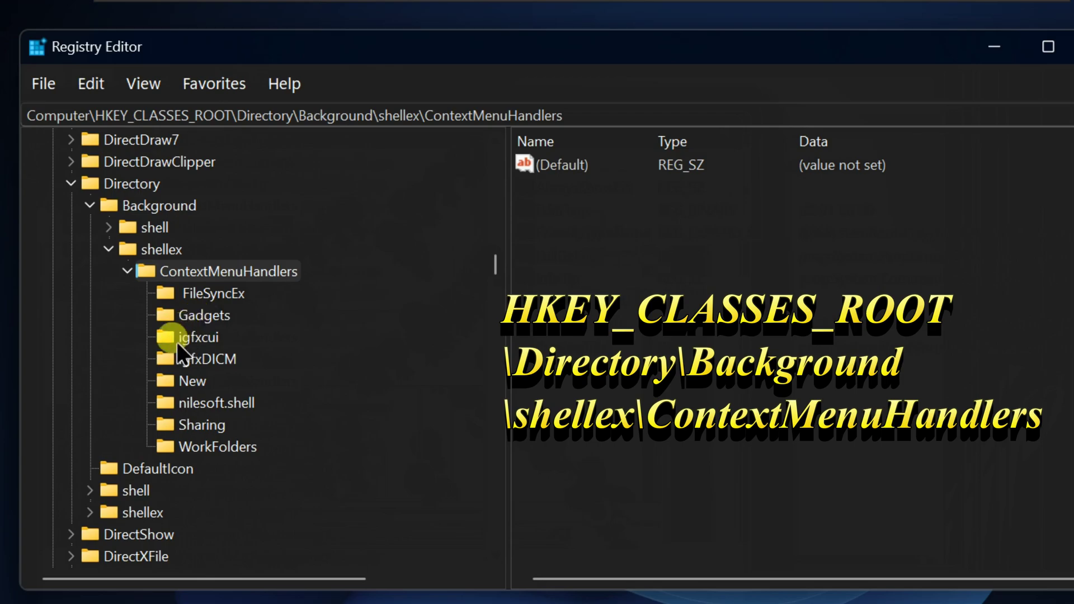
left_click(193, 339)
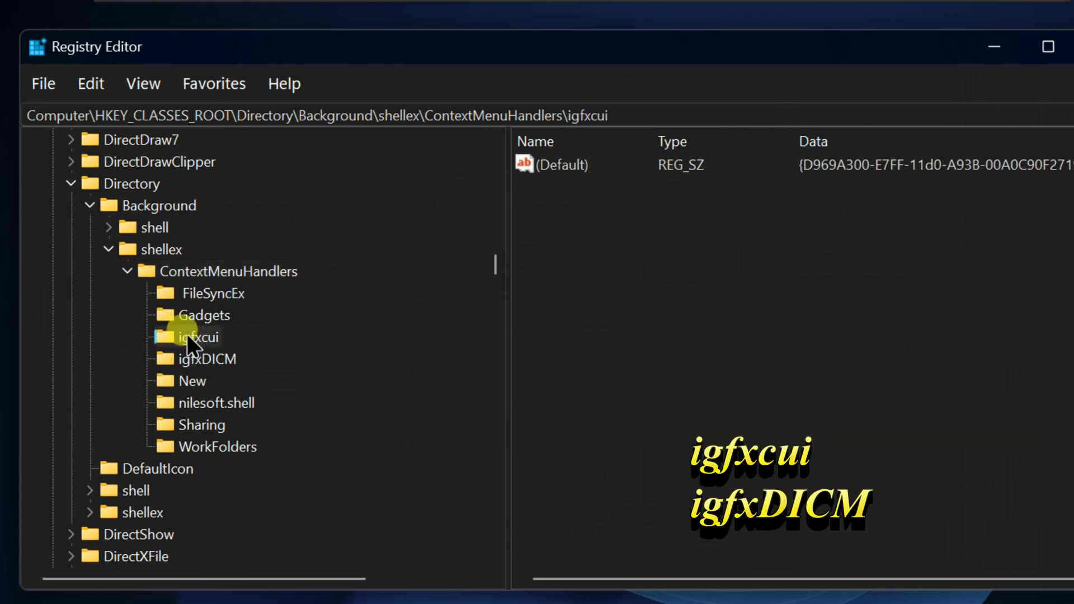
Delete the igfxcui and igfxDICM handler keys from ContextMenuHandlers, confirming each deletion
right_click(179, 335)
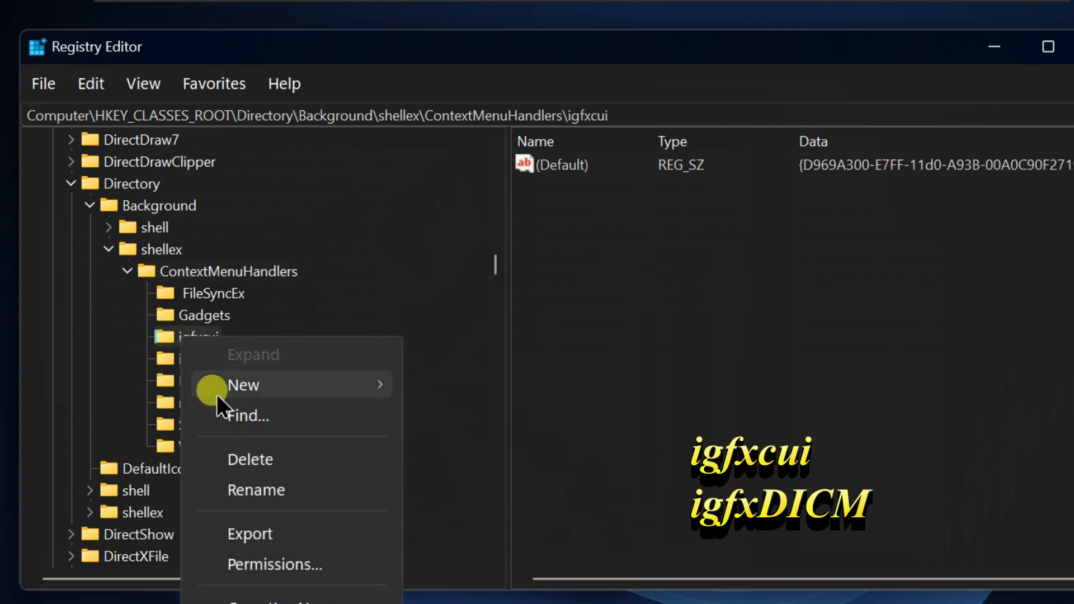
left_click(251, 459)
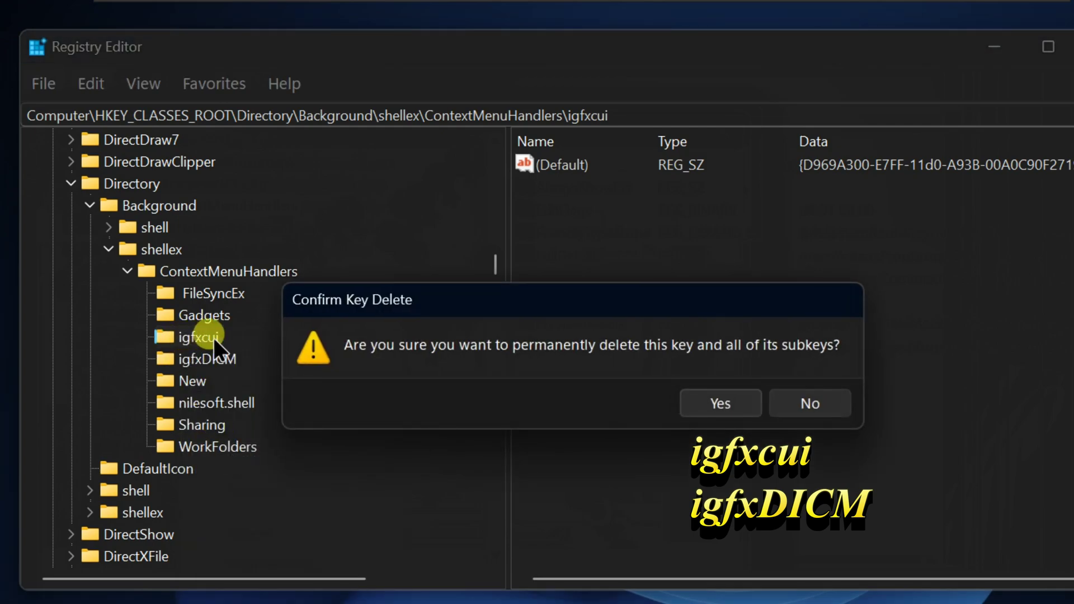
left_click(703, 393)
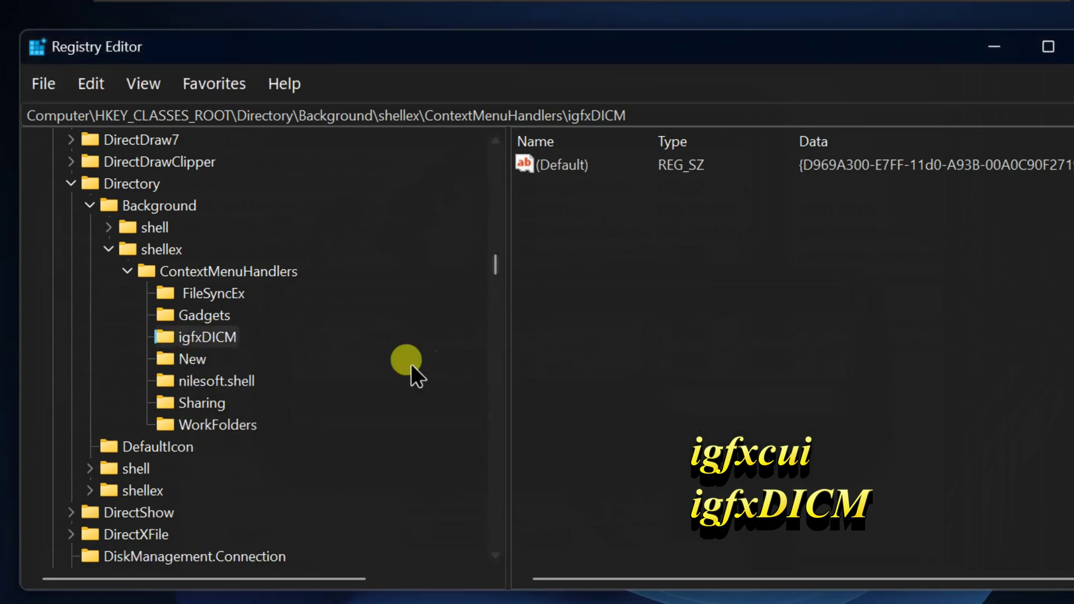
right_click(175, 334)
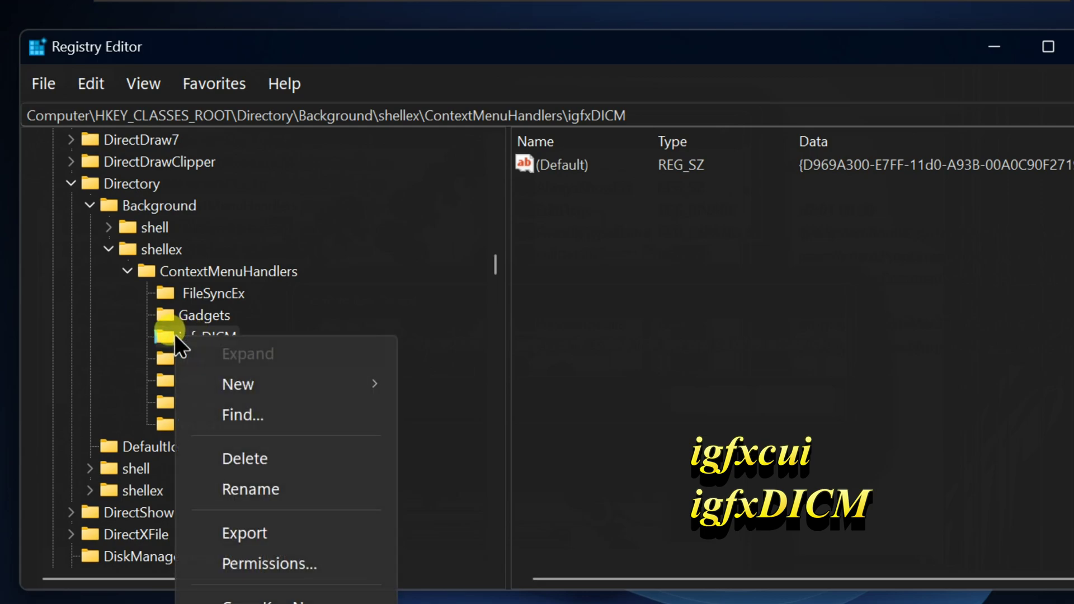
left_click(247, 458)
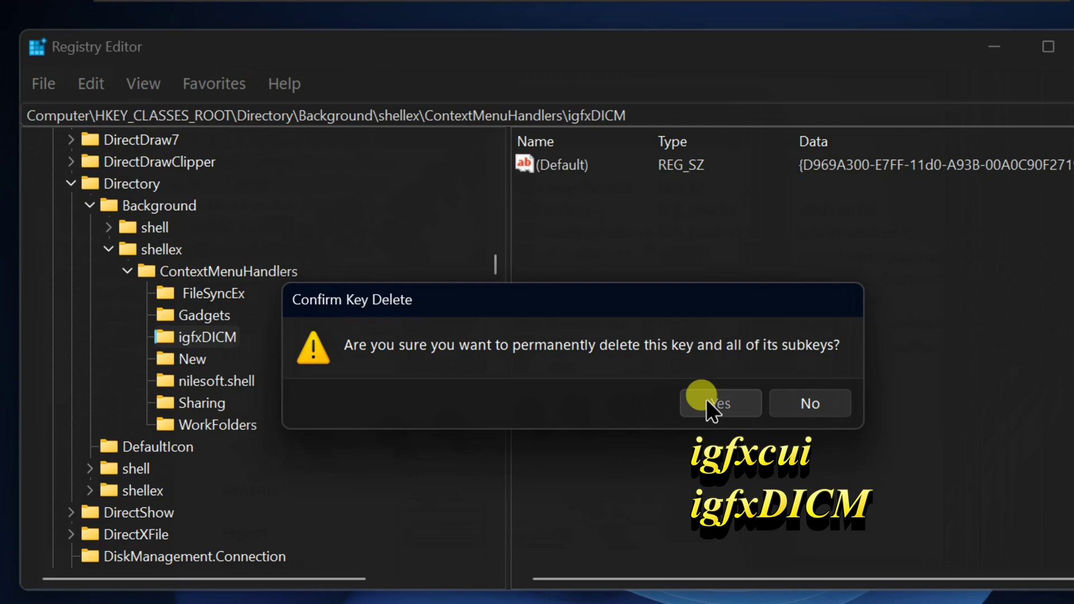
left_click(706, 399)
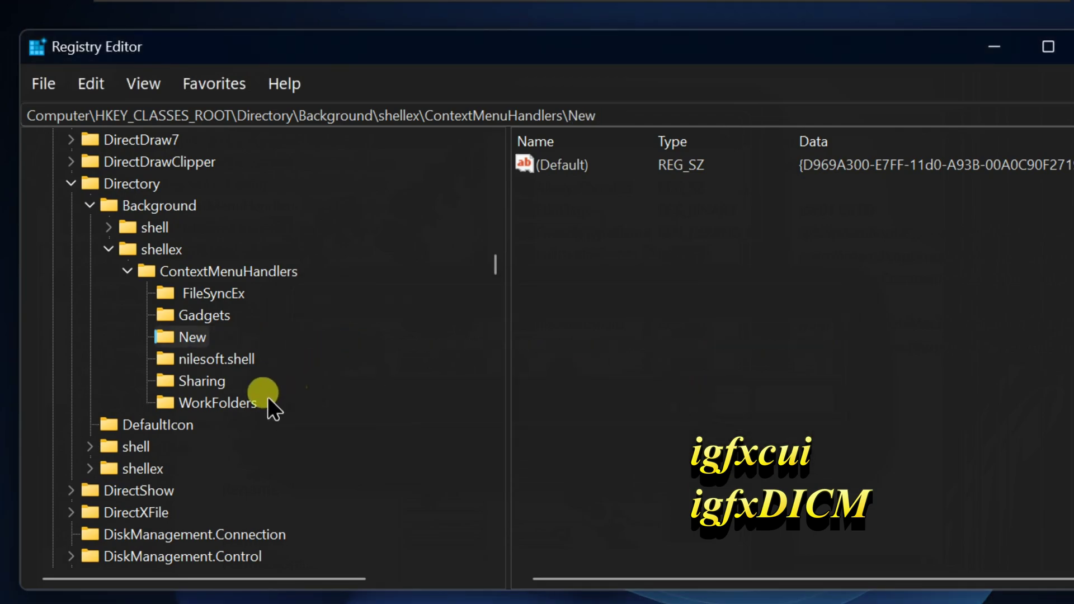
Inspect the remaining handlers (Sharing, nilesoft.shell, Gadgets, FileSyncEx, WorkFolders) and close Registry Editor
left_click(202, 381)
left_click(220, 361)
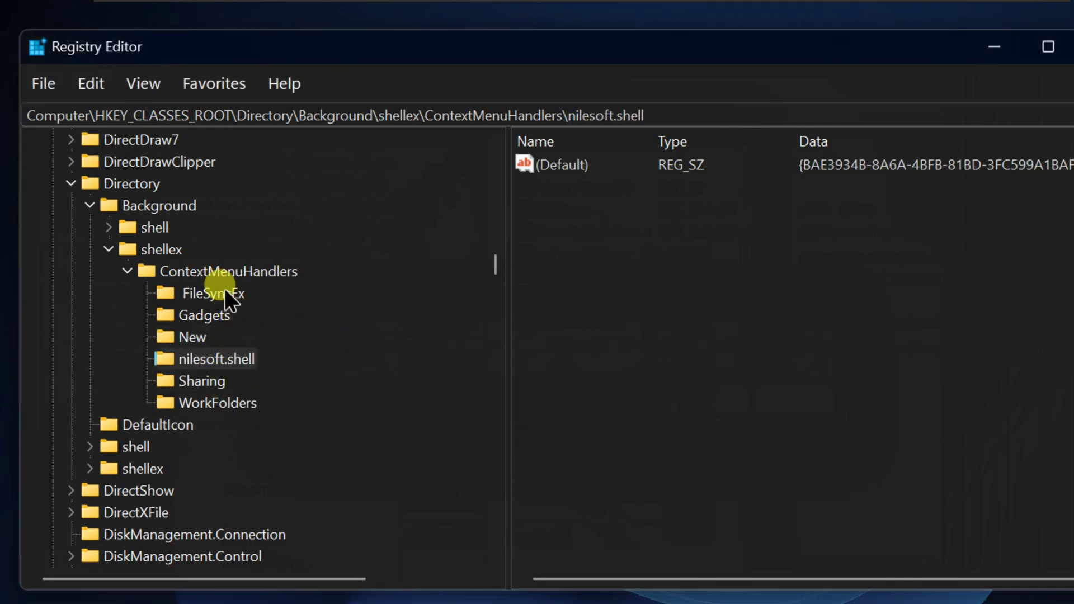
left_click(205, 314)
left_click(213, 293)
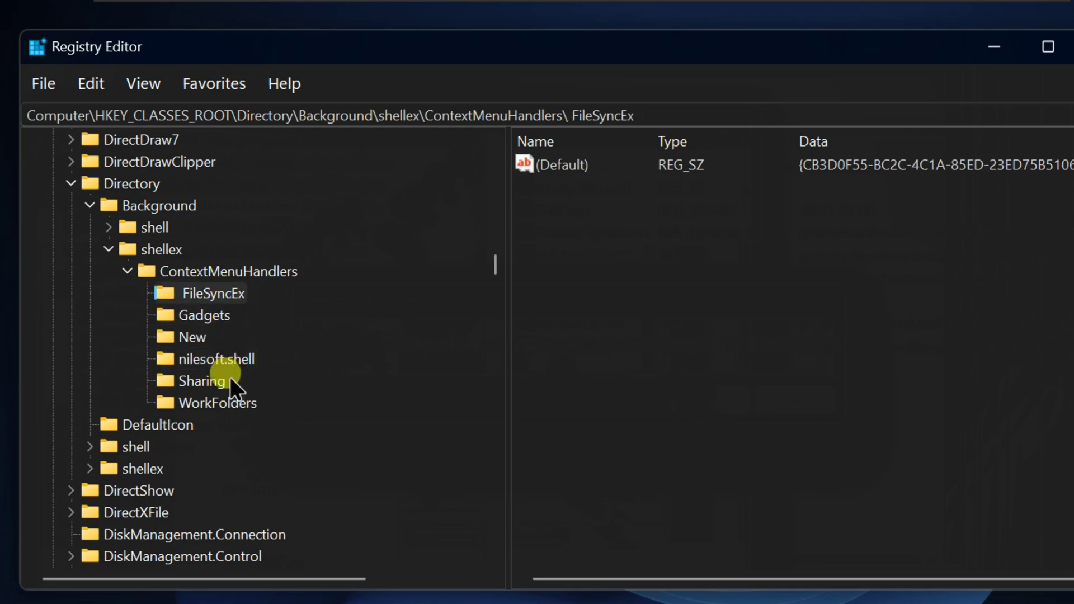
left_click(201, 382)
left_click(228, 403)
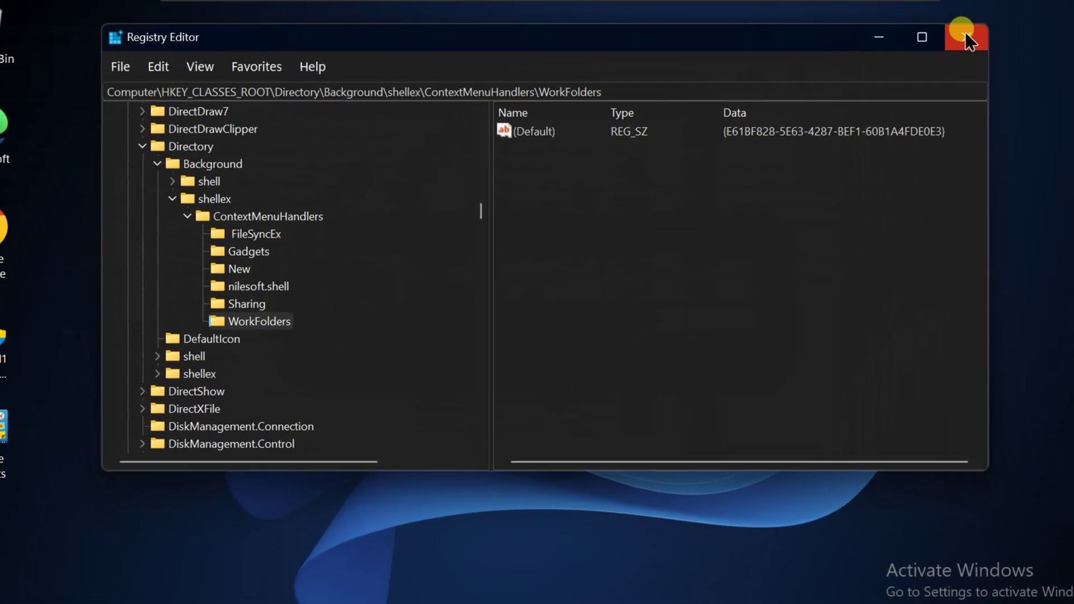
left_click(943, 33)
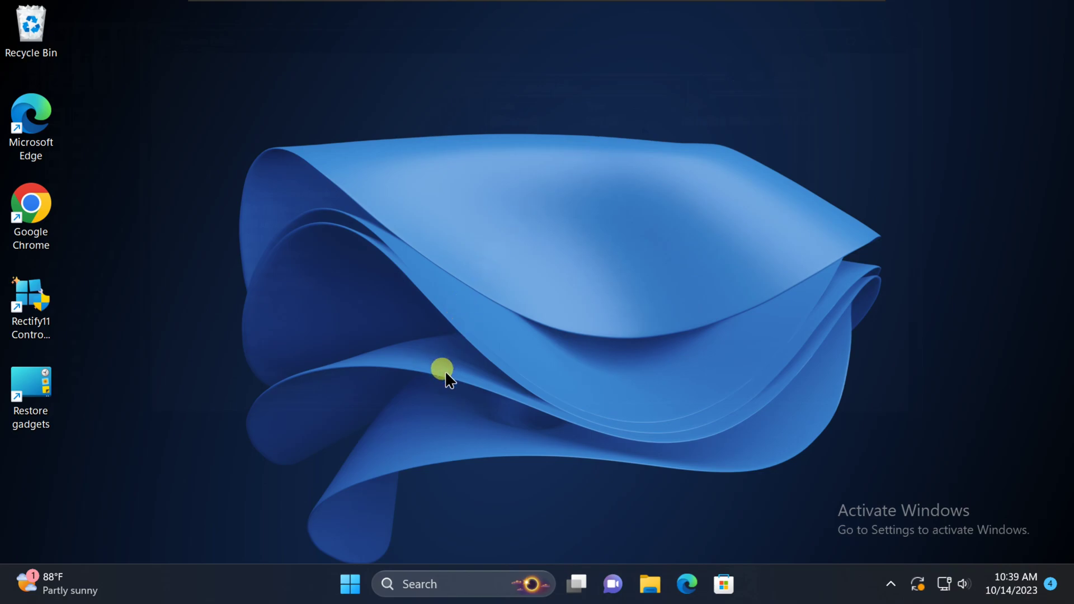
Open Task Manager from the taskbar's right-click menu
right_click(804, 585)
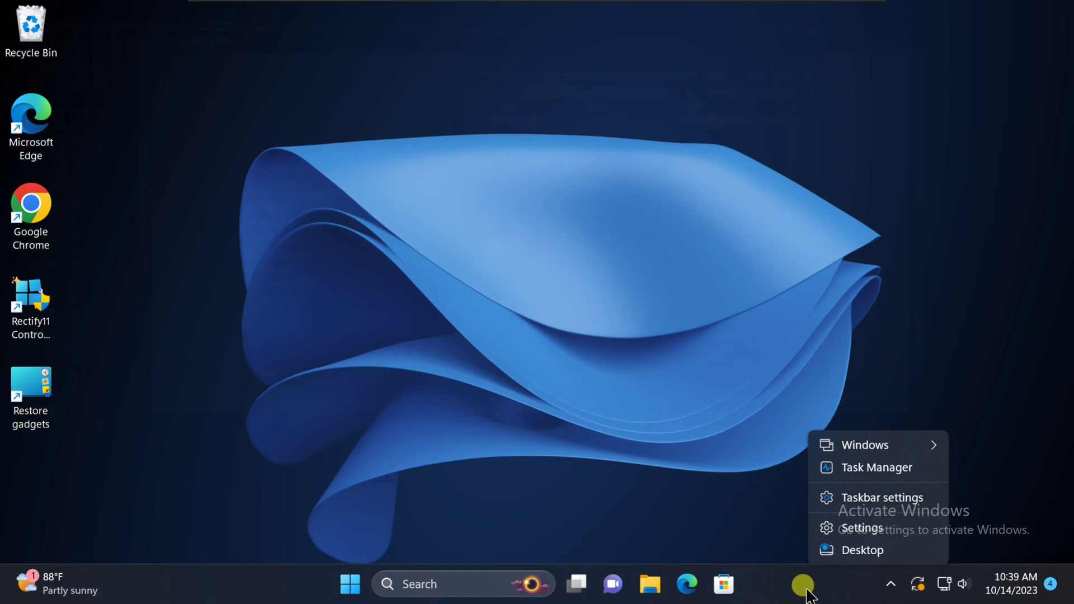
left_click(868, 467)
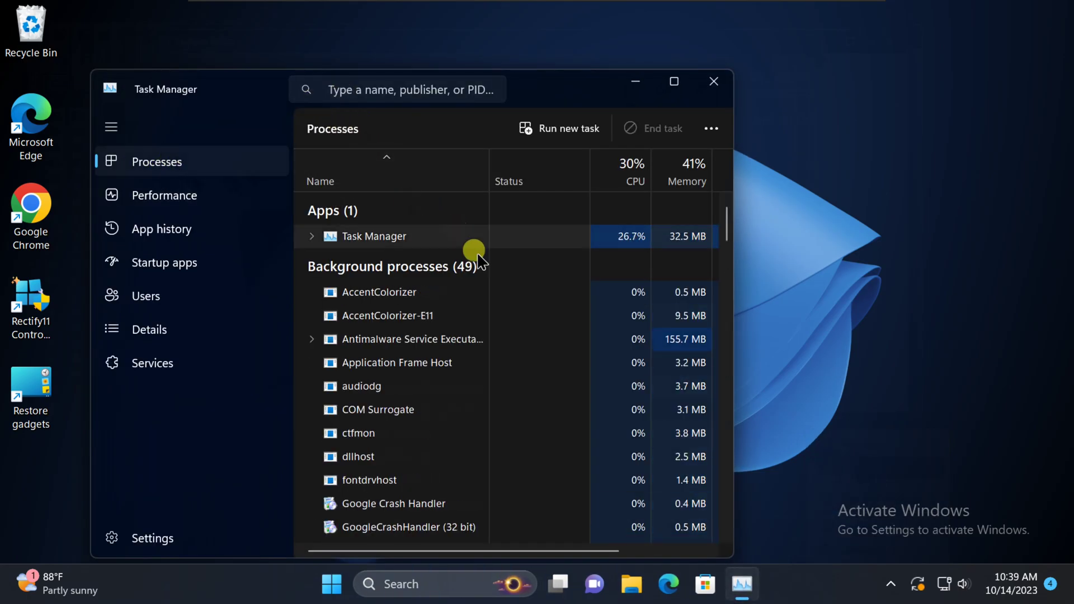
scroll(436, 344, "down", 10)
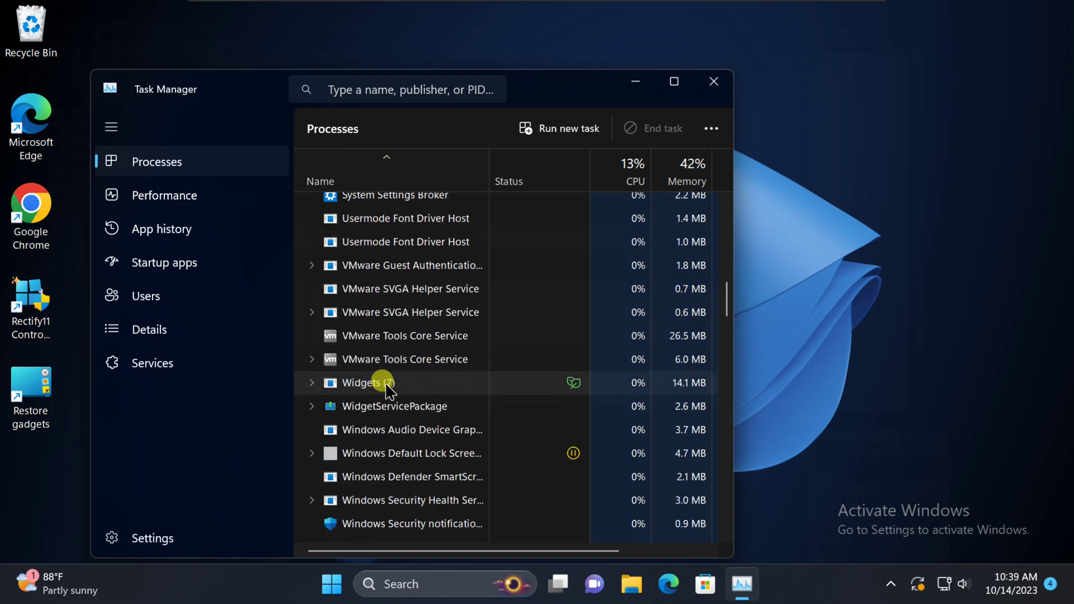
scroll(386, 386, "down", 1)
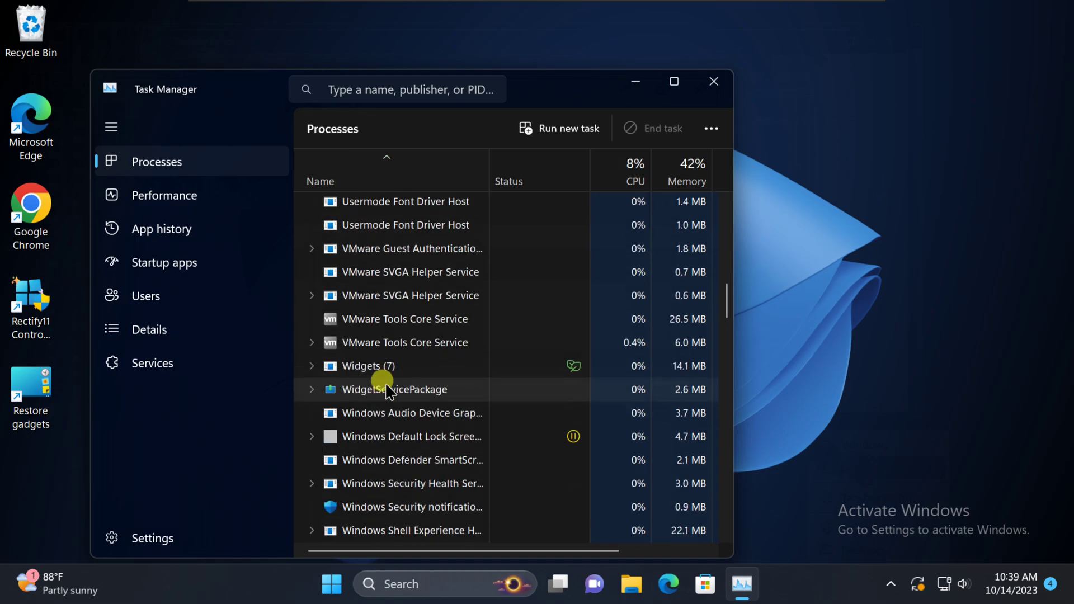
scroll(388, 386, "down", 1)
scroll(378, 420, "down", 10)
scroll(339, 454, "down", 3)
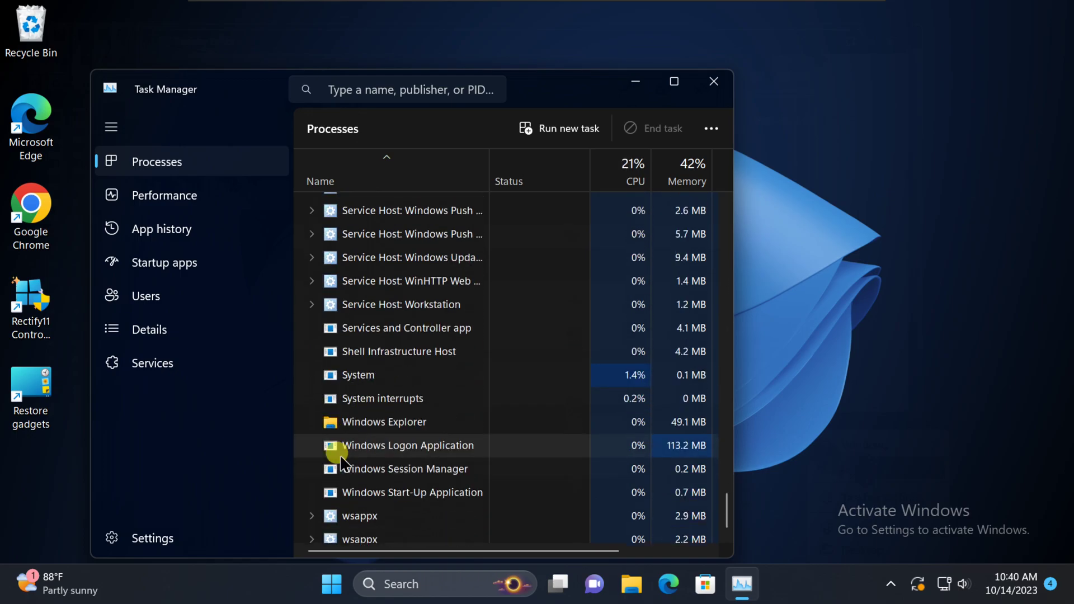
Restart the Windows Explorer process and close Task Manager
left_click(381, 415)
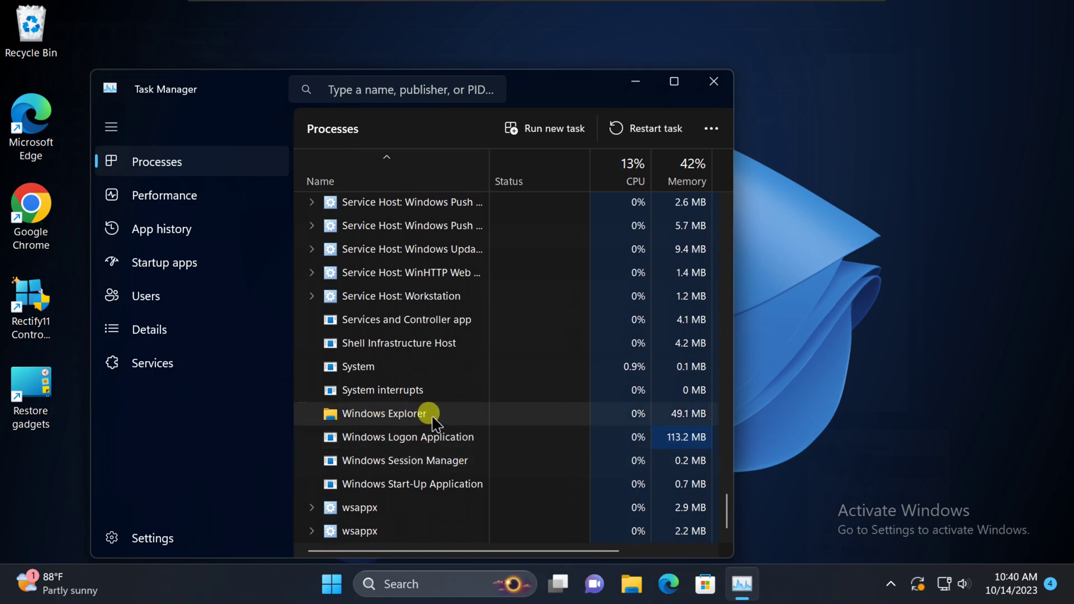
right_click(374, 418)
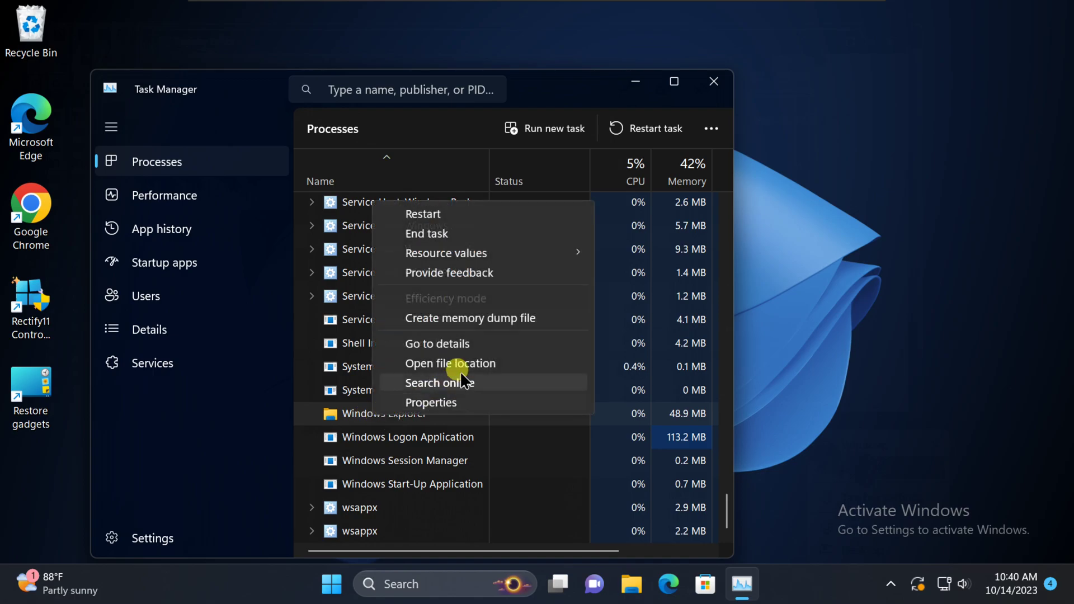
left_click(441, 214)
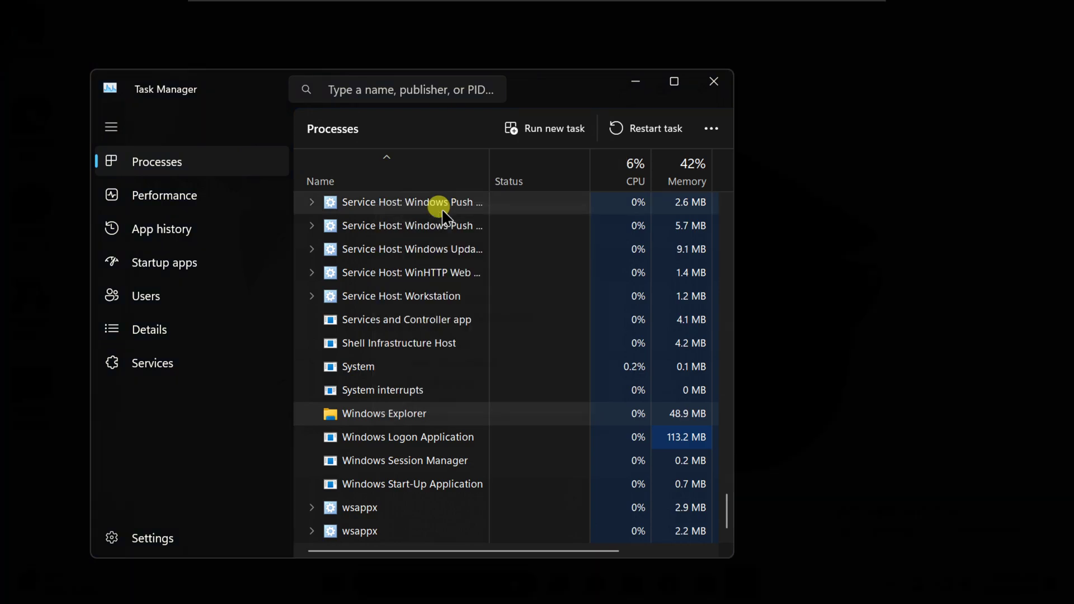
left_click(712, 82)
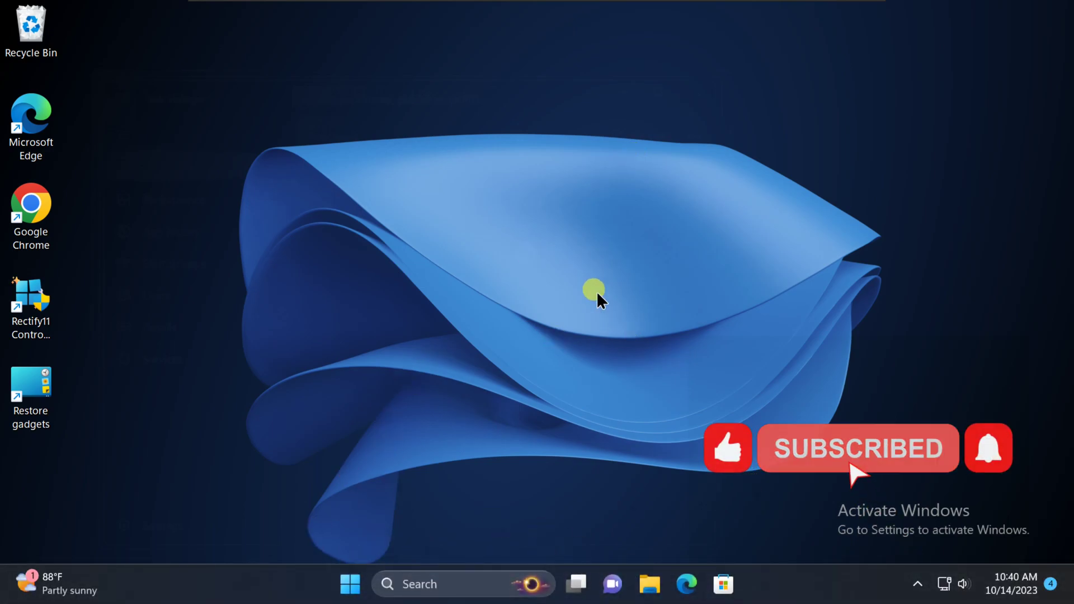
Right-click the desktop twice to confirm its context menu appears without Intel graphics entries
right_click(589, 274)
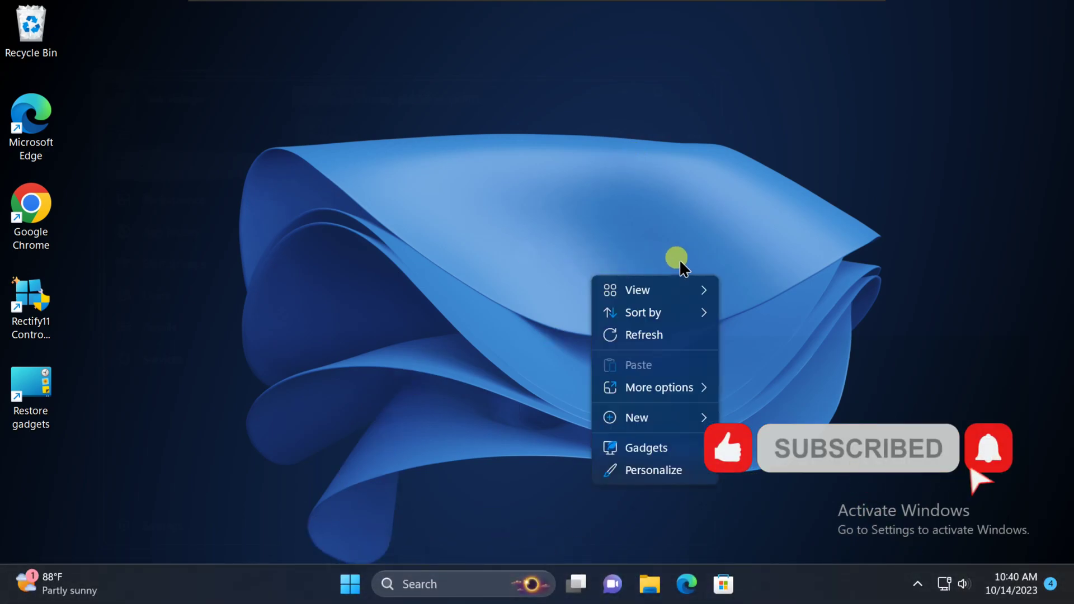
left_click(673, 226)
right_click(664, 188)
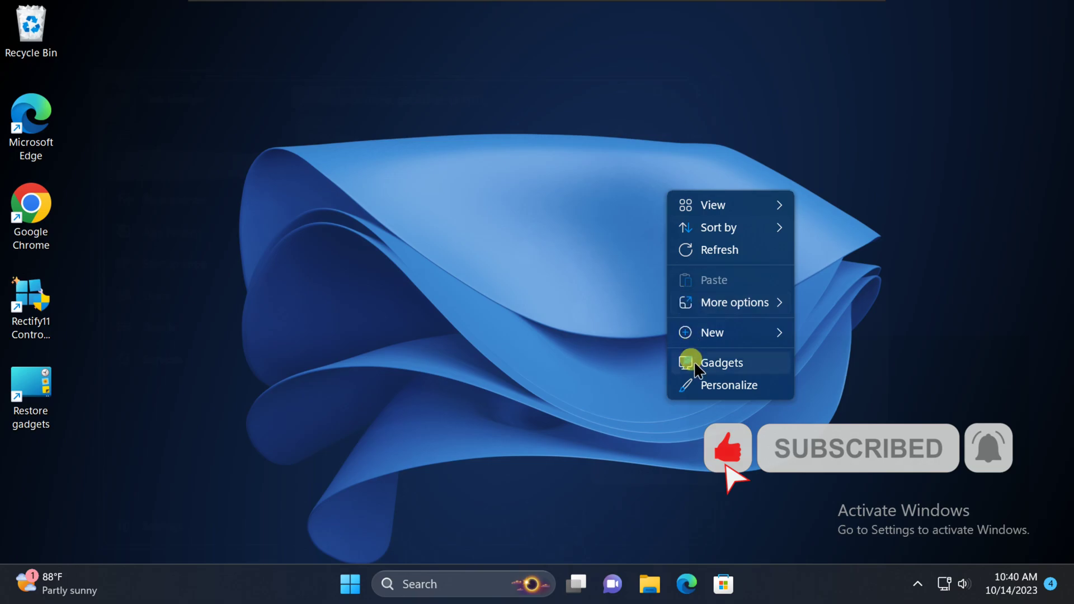